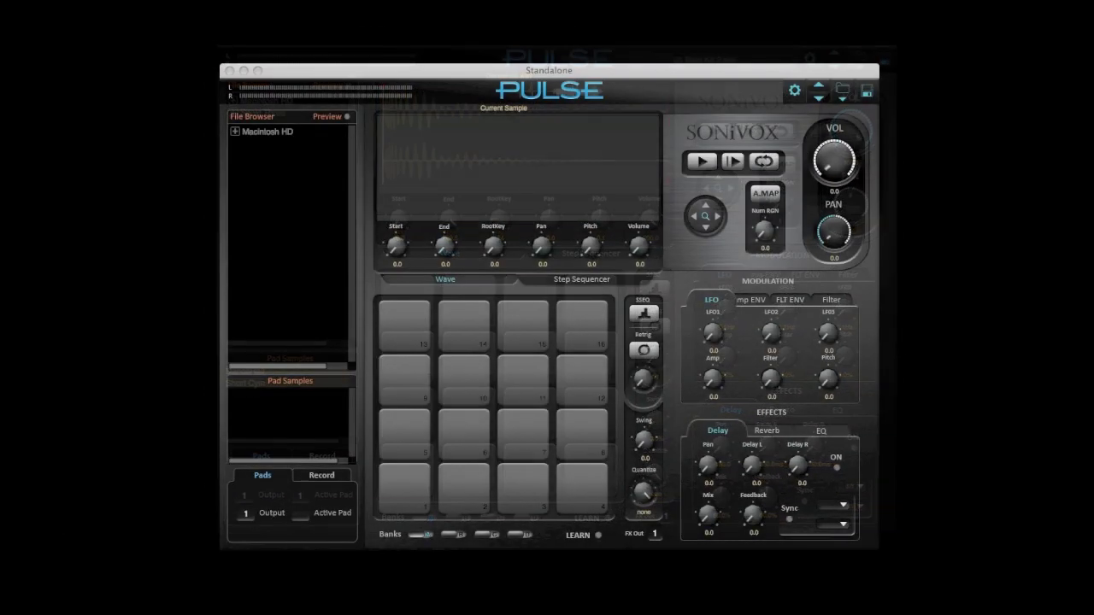
- Load 05 Beat Kit 1.svx from the Pulse Drum Sets folder
left_click(841, 112)
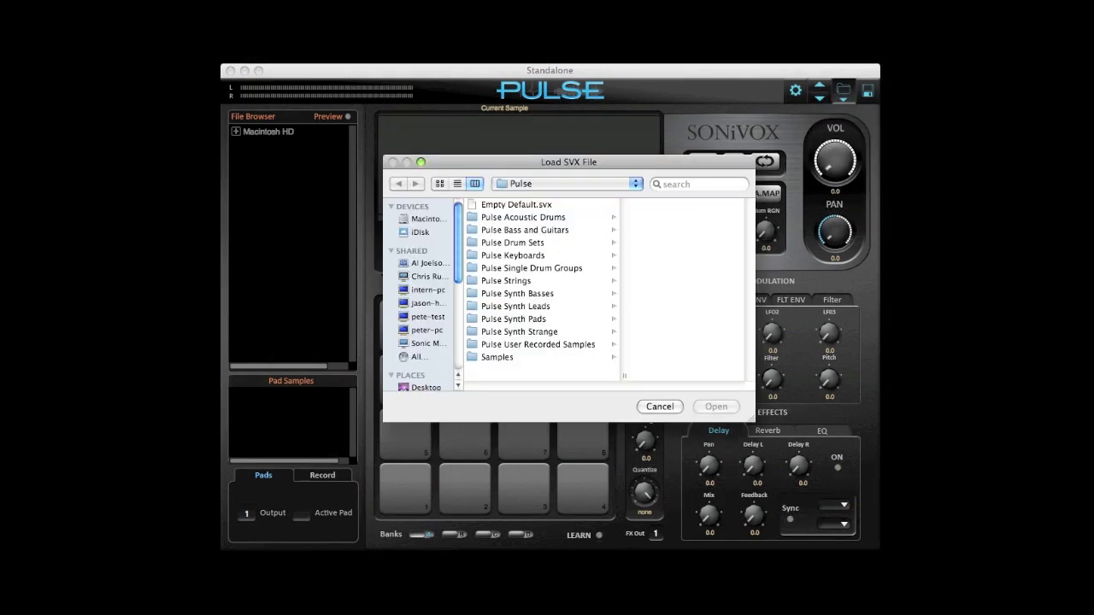
key("Down")
key("Down")
key("Down")
key("Right")
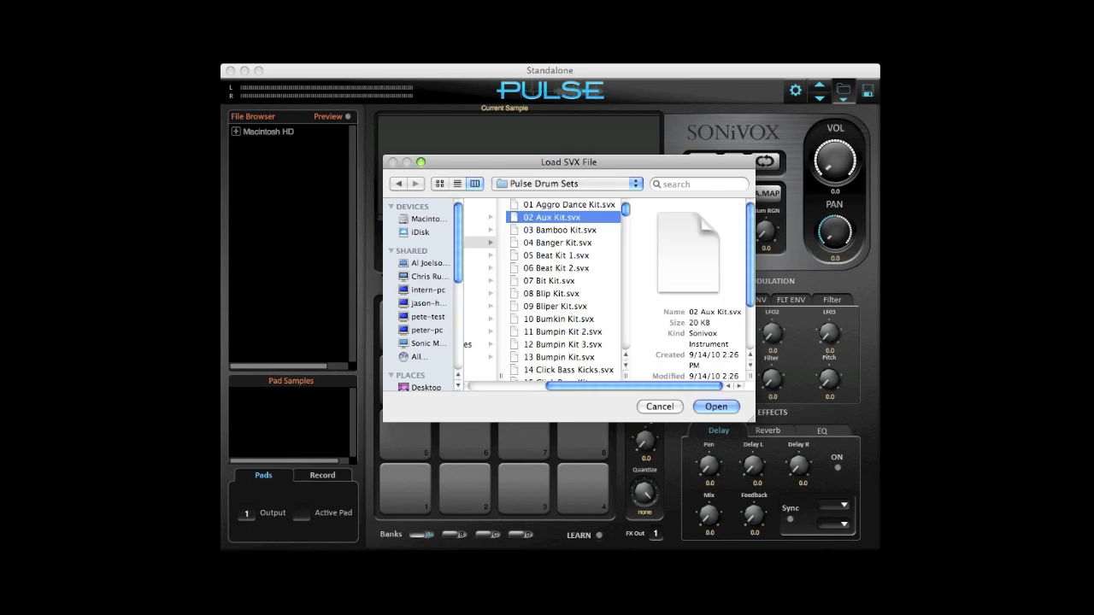
key("Return")
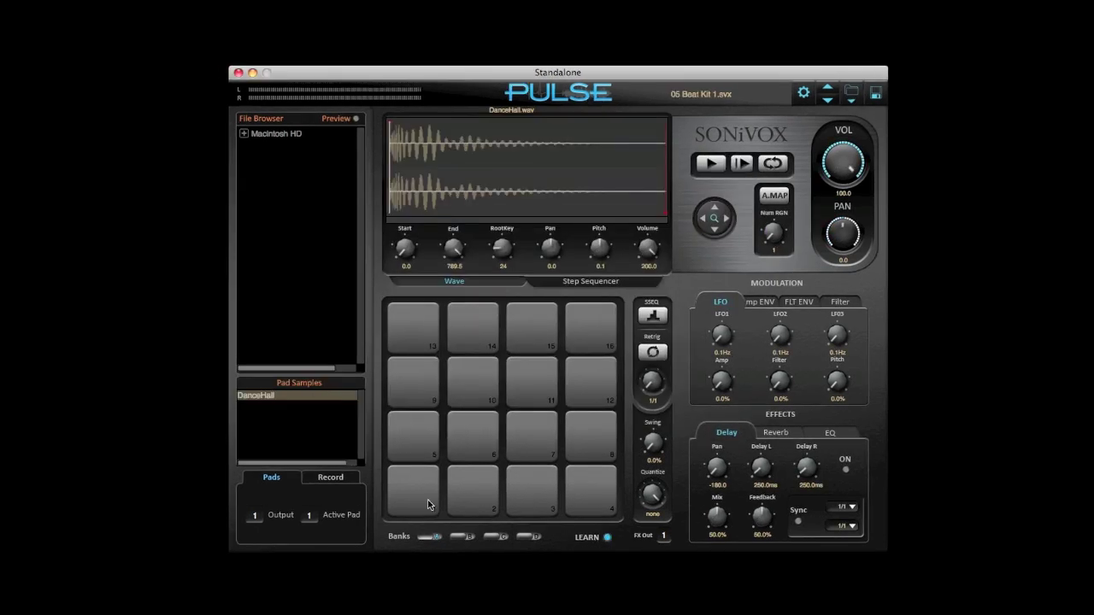
- Audition pads 1, 2, 3, 5, 6, 7 and 8 of 05 Beat Kit 1
left_click(419, 501)
left_click(471, 499)
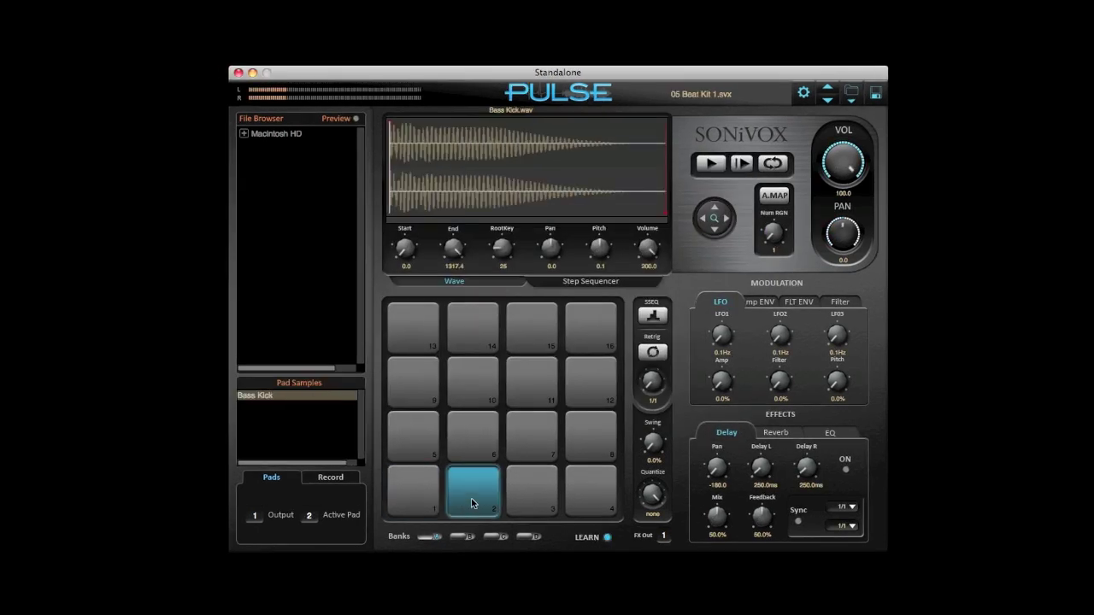
left_click(530, 500)
left_click(405, 443)
left_click(483, 436)
left_click(523, 435)
left_click(590, 439)
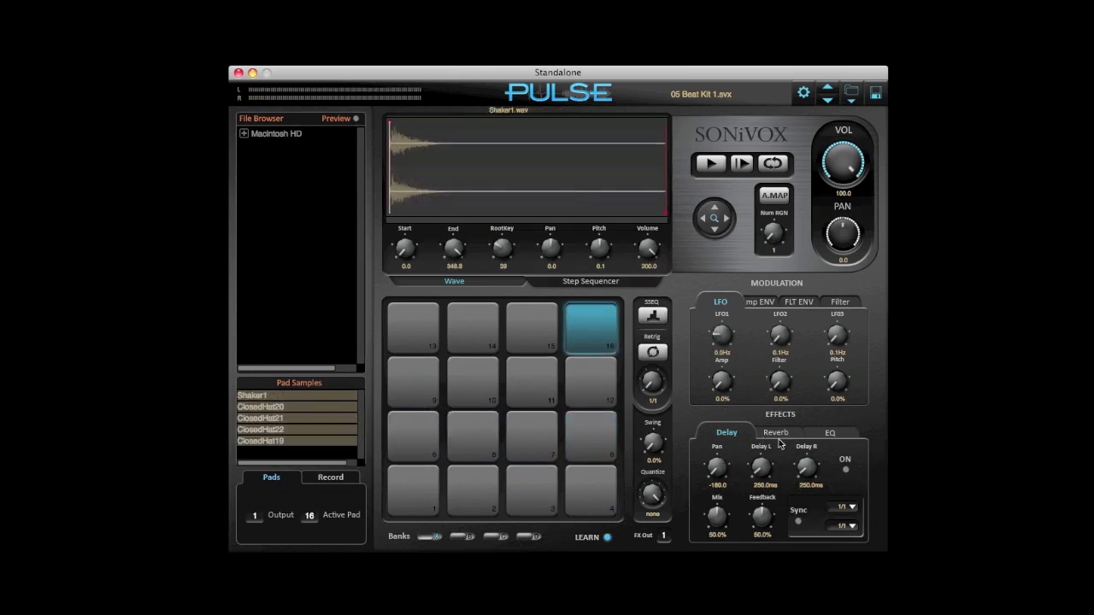
scroll(758, 465, "up", 3)
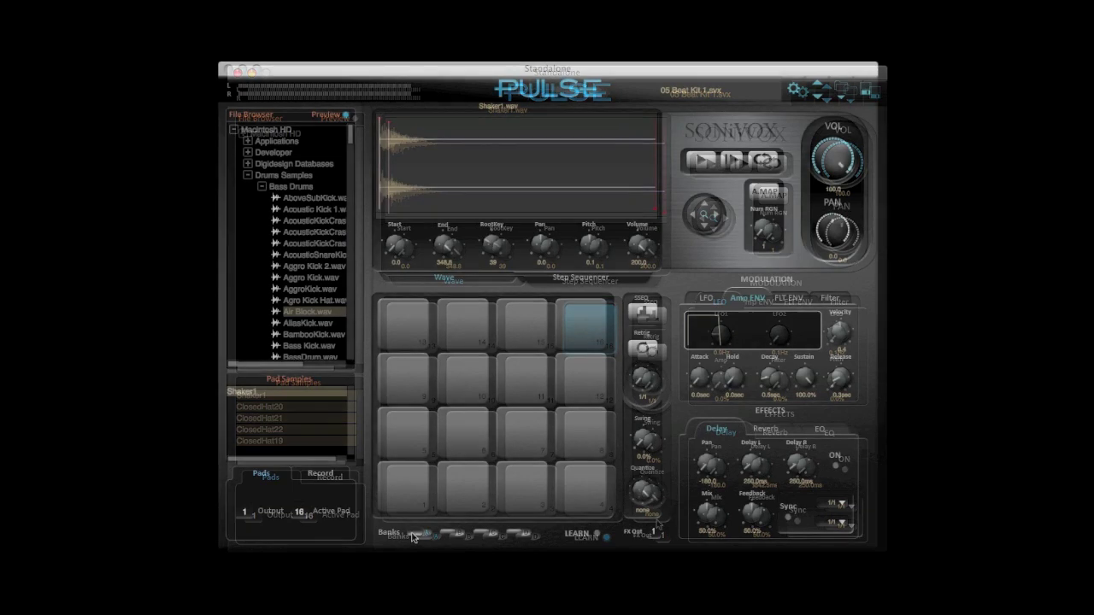
- Show bank D's pads, then step the preset back to 05 Beat Kit 1
left_click(520, 533)
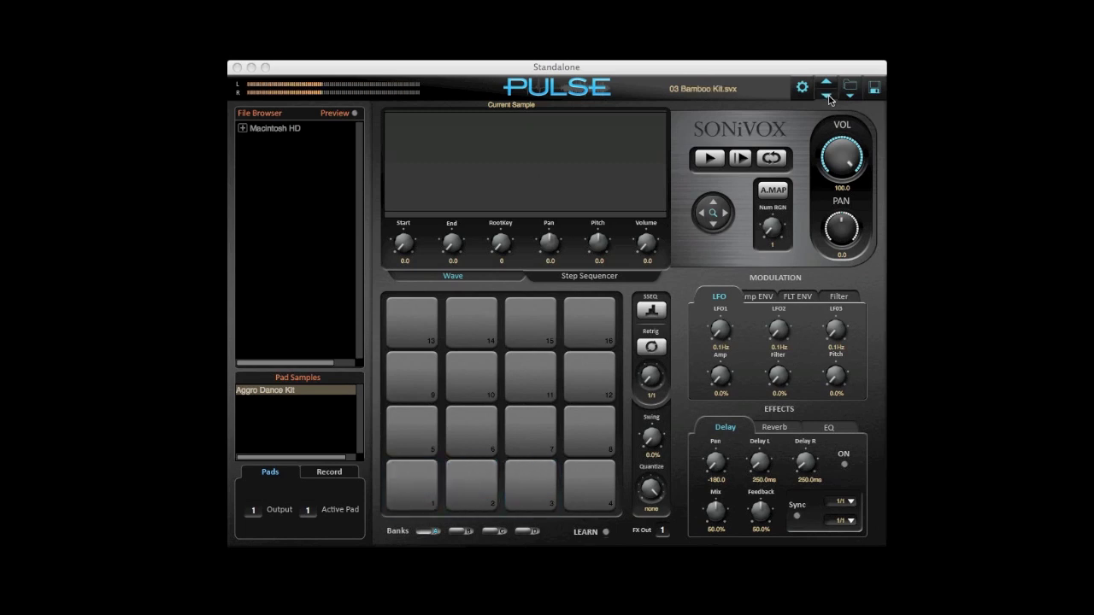
left_click(826, 96)
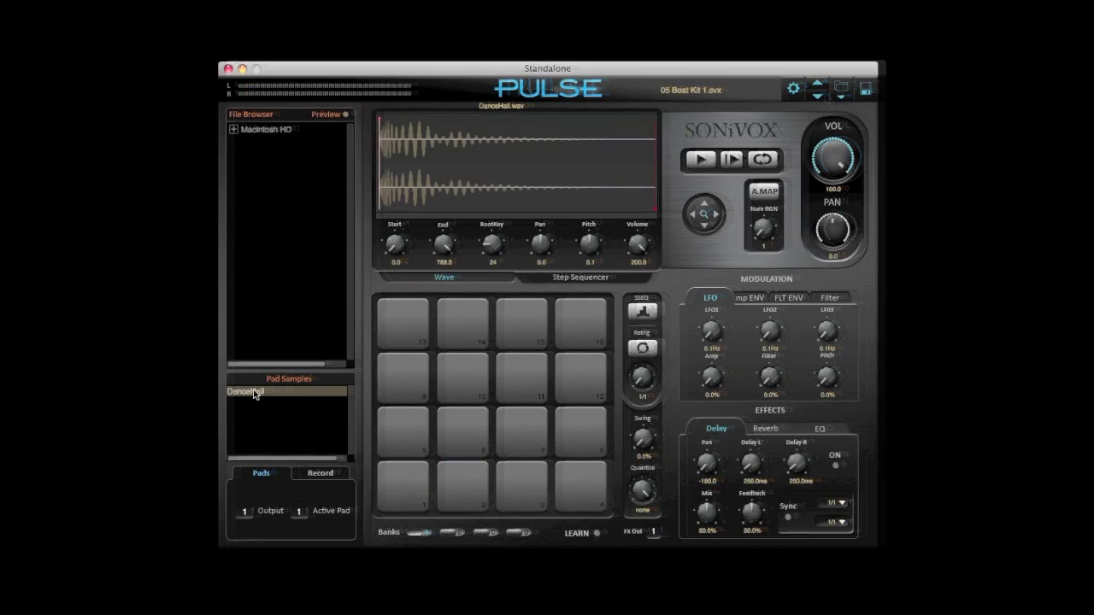
- Remove DanceHall from pad 1 and expand Macintosh HD > Drums Samples > Bass Drums
right_click(254, 392)
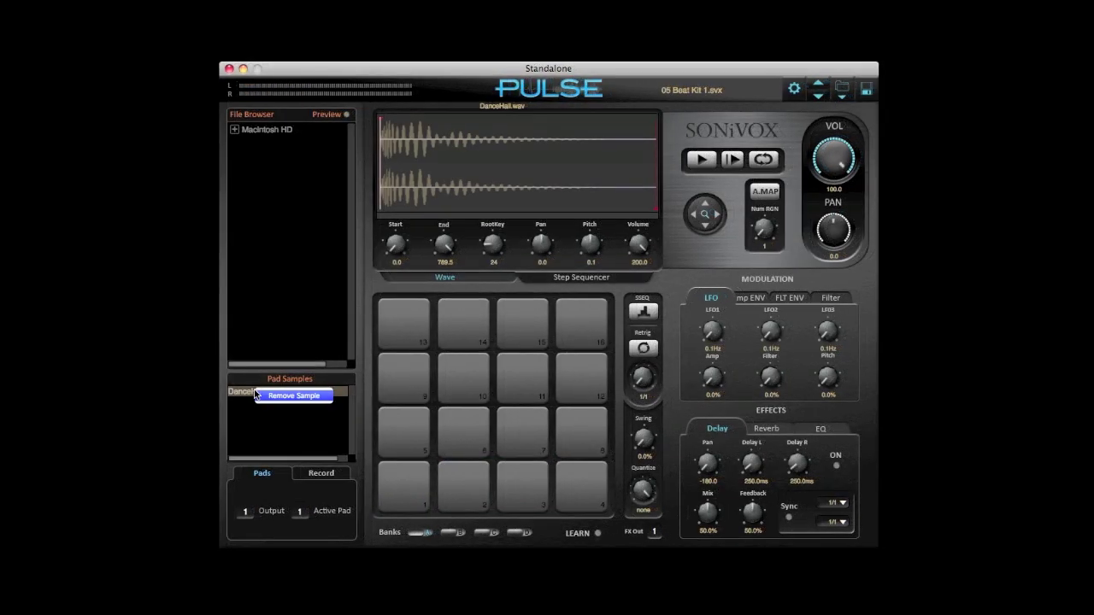
left_click(276, 395)
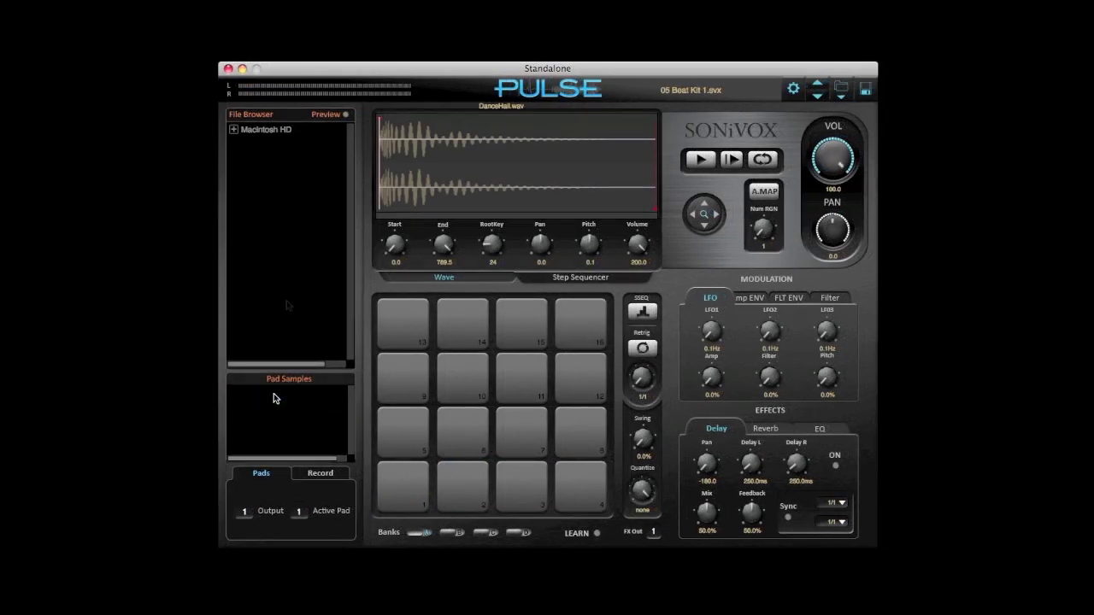
left_click(234, 130)
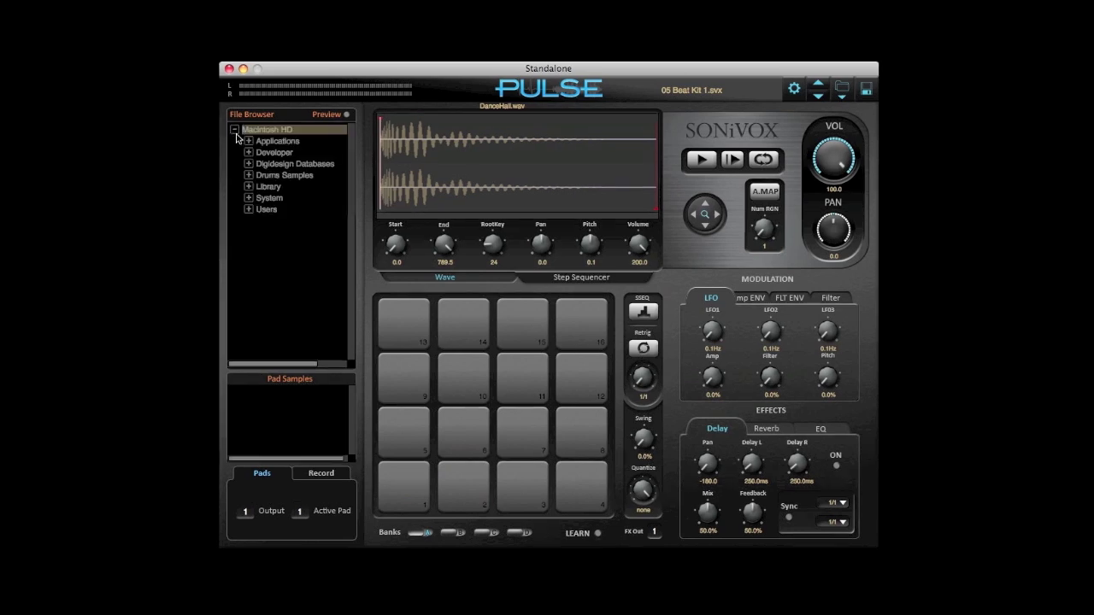
left_click(248, 175)
left_click(263, 186)
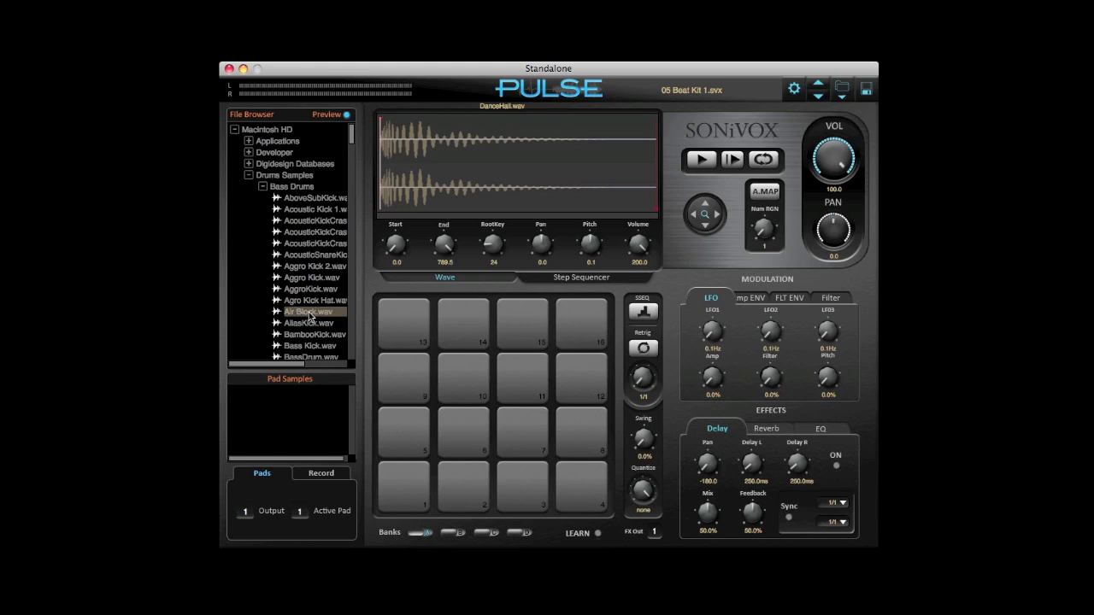
- Drop Air Block.wav onto pad 1 and trigger it with the Z key
left_click_drag(400, 479, 401, 479)
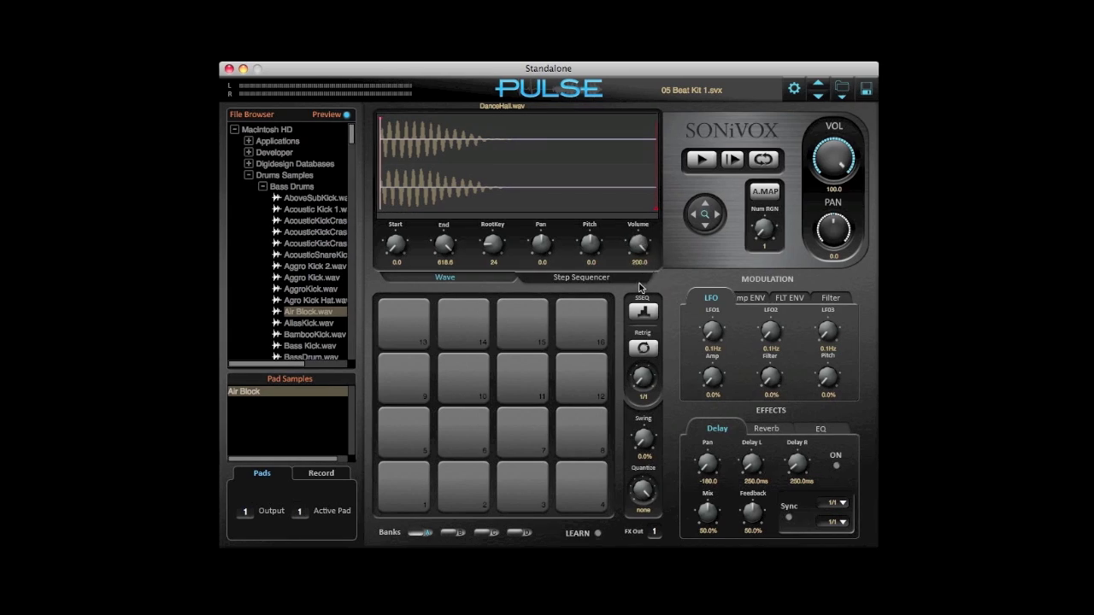
key("z")
- In the Amp ENV view, put pad 11 (BrightCrash) into choke group 1 and test it
left_click(754, 300)
right_click(528, 378)
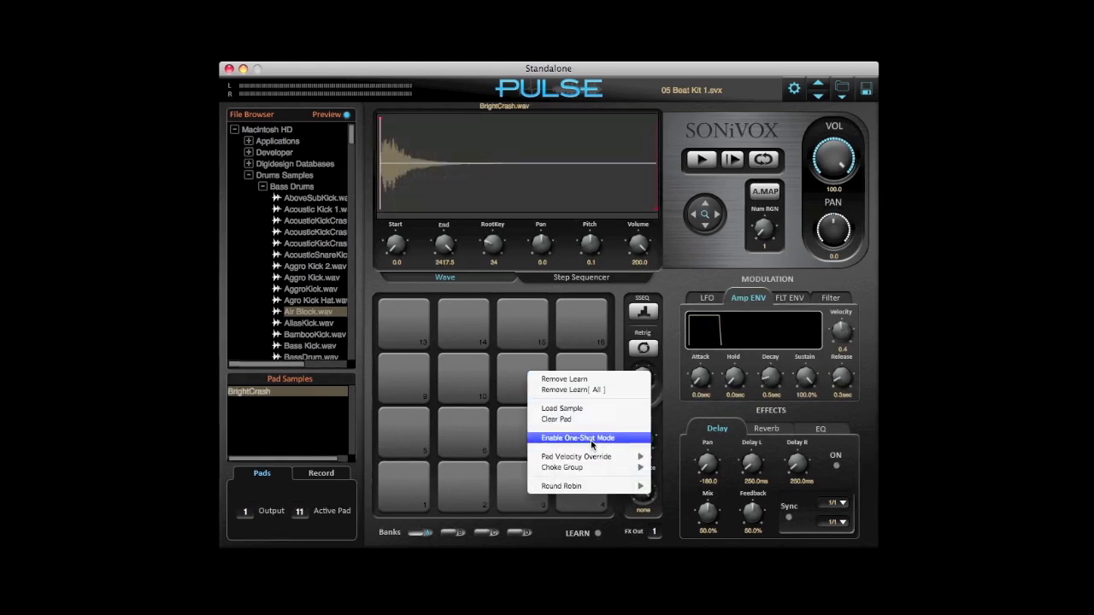
mouse_move(596, 462)
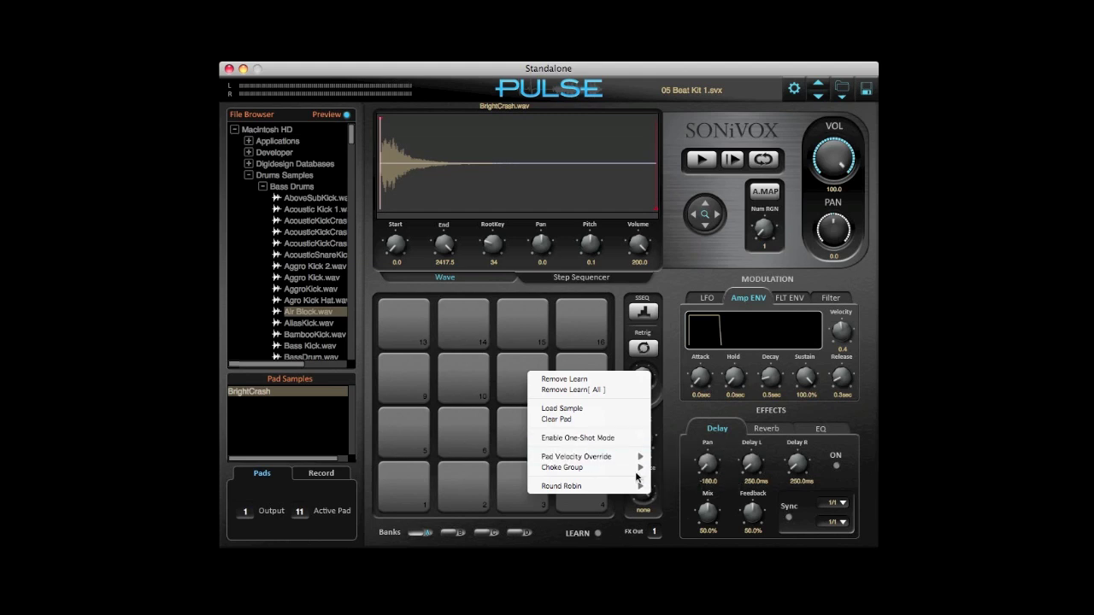
mouse_move(643, 469)
left_click(691, 479)
left_click(536, 386)
- Put pad 7 (BigHat) into the same choke group
left_click(529, 423)
right_click(529, 423)
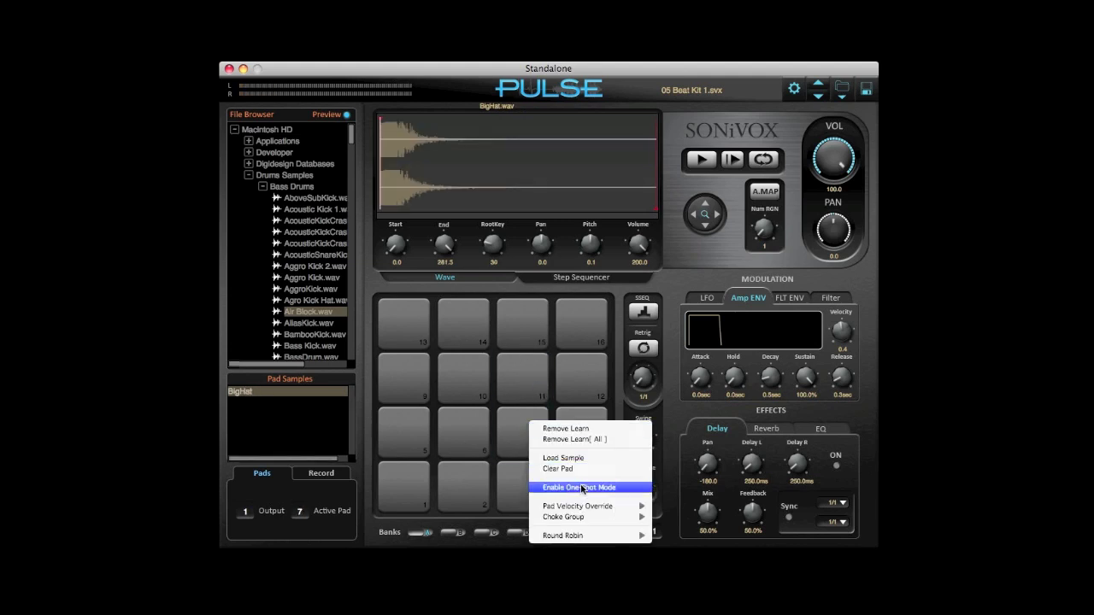
mouse_move(598, 506)
left_click(679, 528)
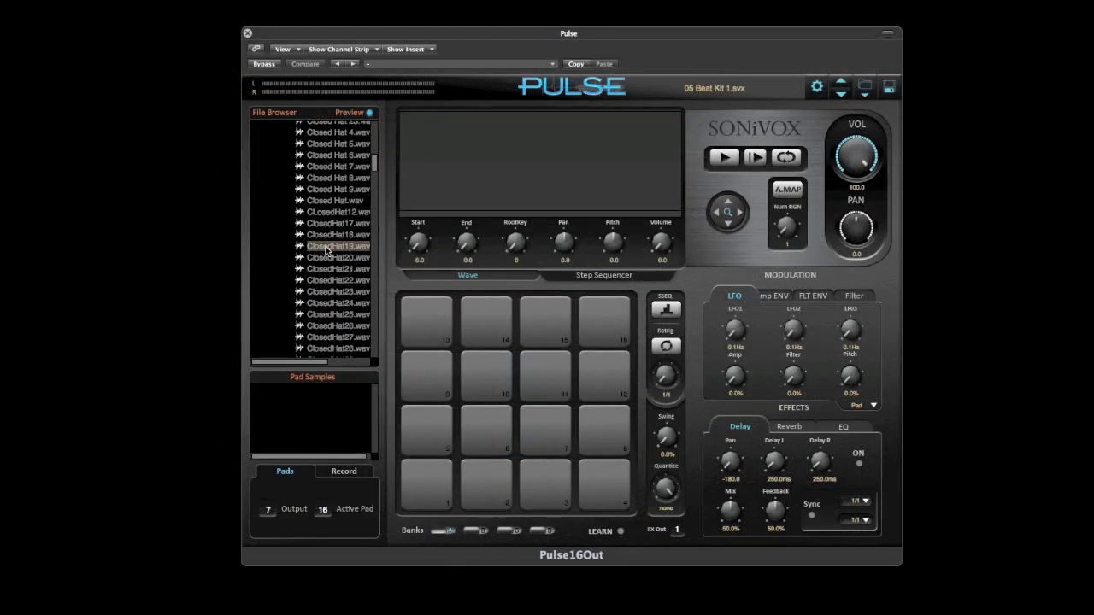
- Stack ClosedHat19, ClosedHat20, ClosedHat21 and ClosedHat22 onto pad 16
left_click_drag(617, 329, 591, 326)
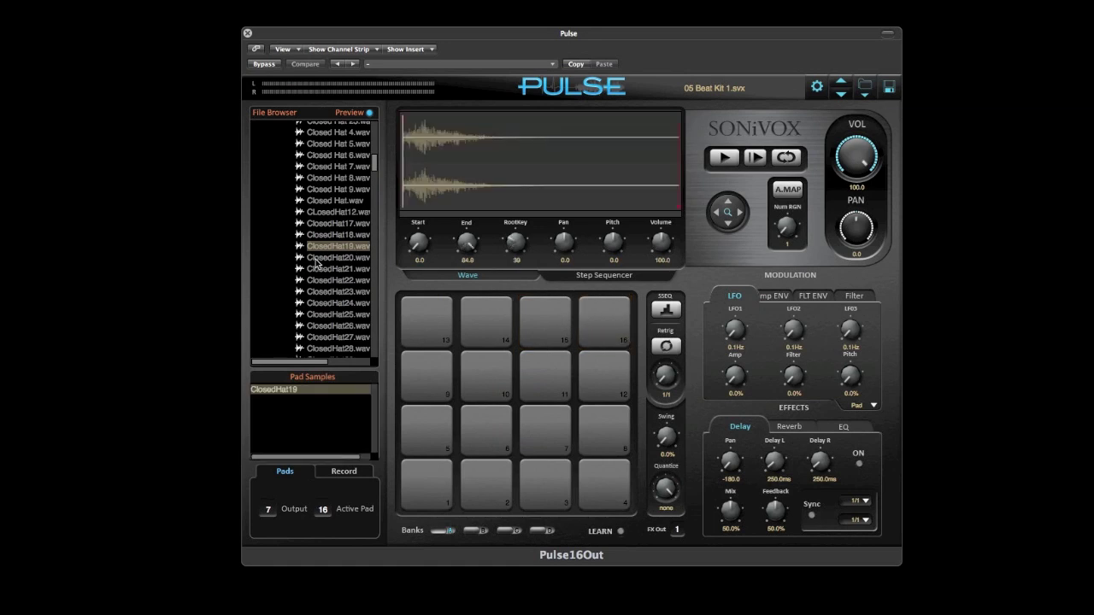
left_click_drag(602, 327, 605, 330)
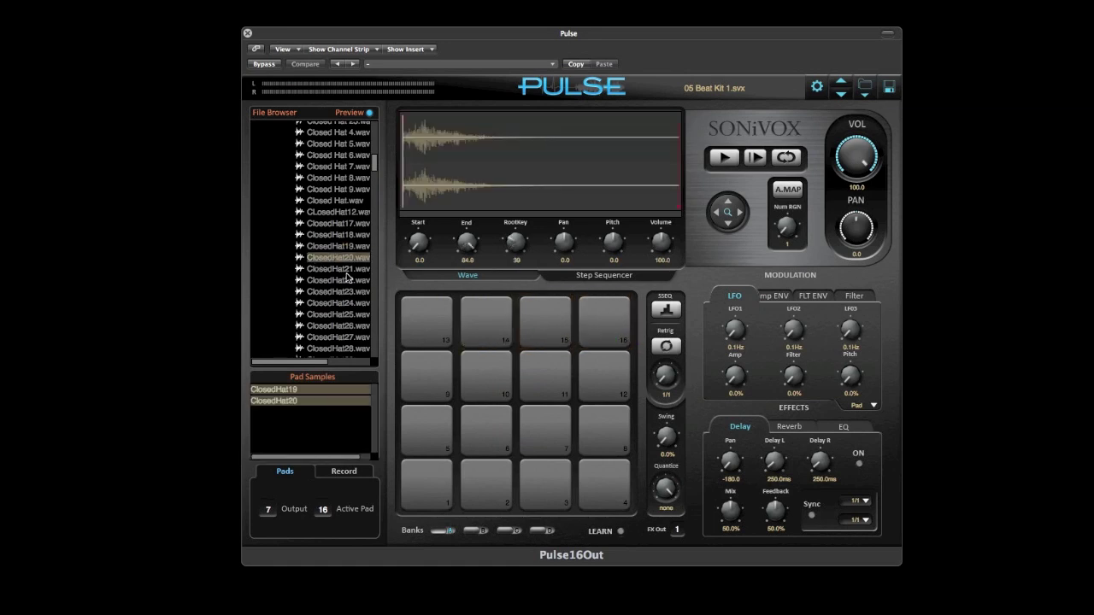
left_click_drag(346, 270, 515, 316)
left_click_drag(338, 282, 604, 324)
- Set pad 16 to a round-robin mode and play it four times to hear the rotation
right_click(603, 325)
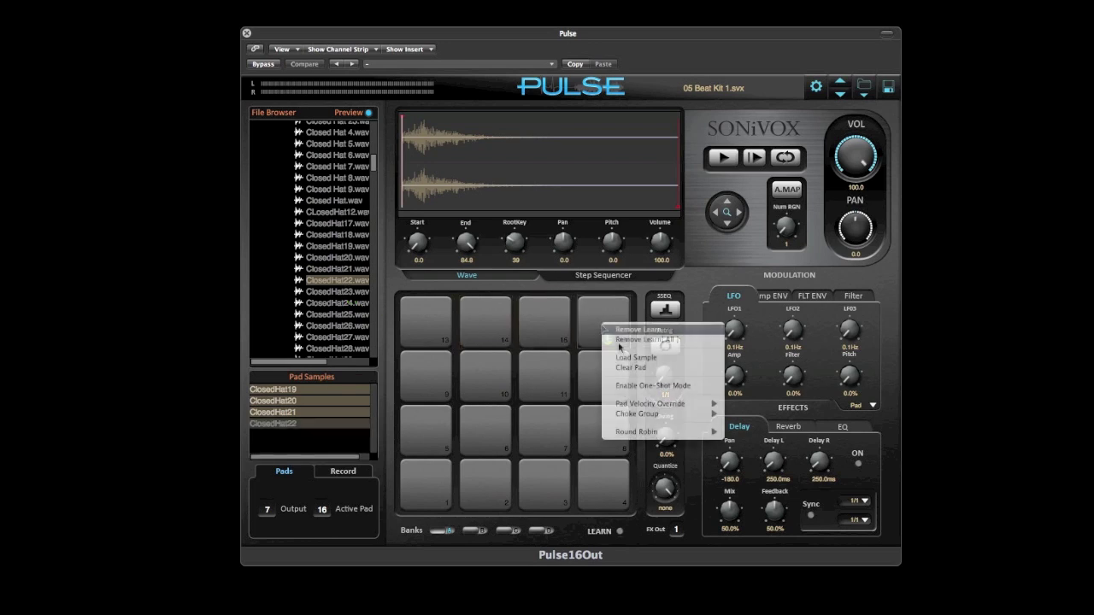
mouse_move(646, 434)
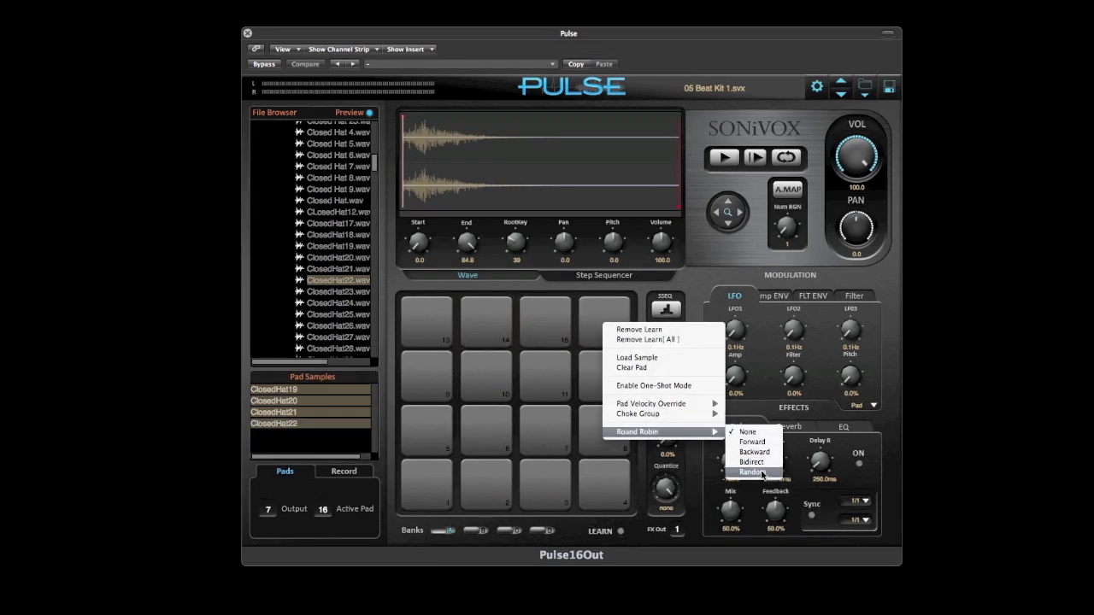
left_click(752, 462)
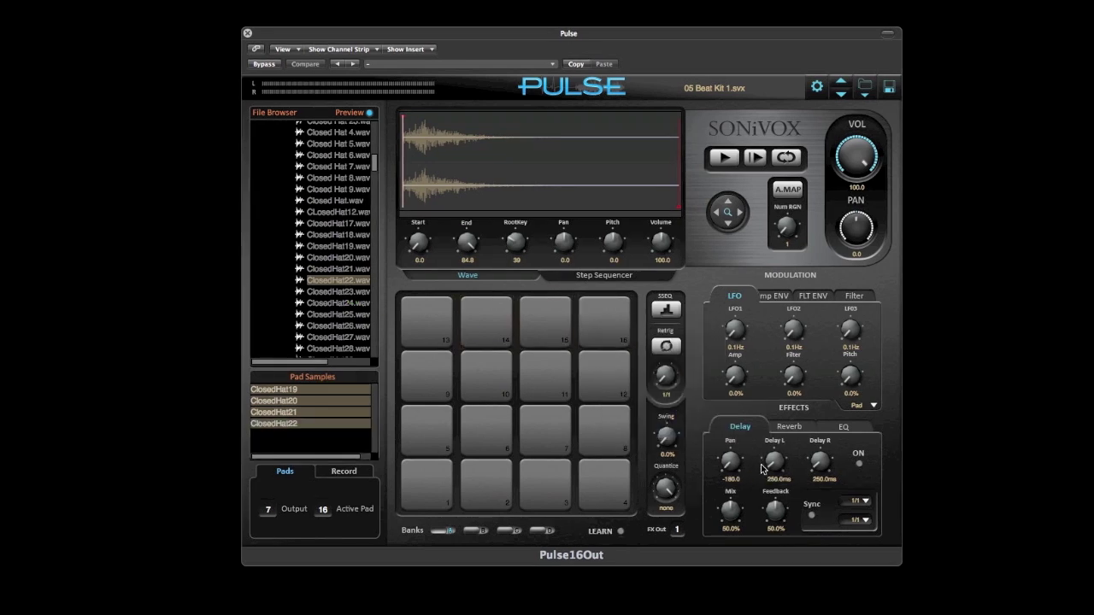
left_click(614, 339)
left_click(614, 339)
left_click(614, 339)
left_click(615, 339)
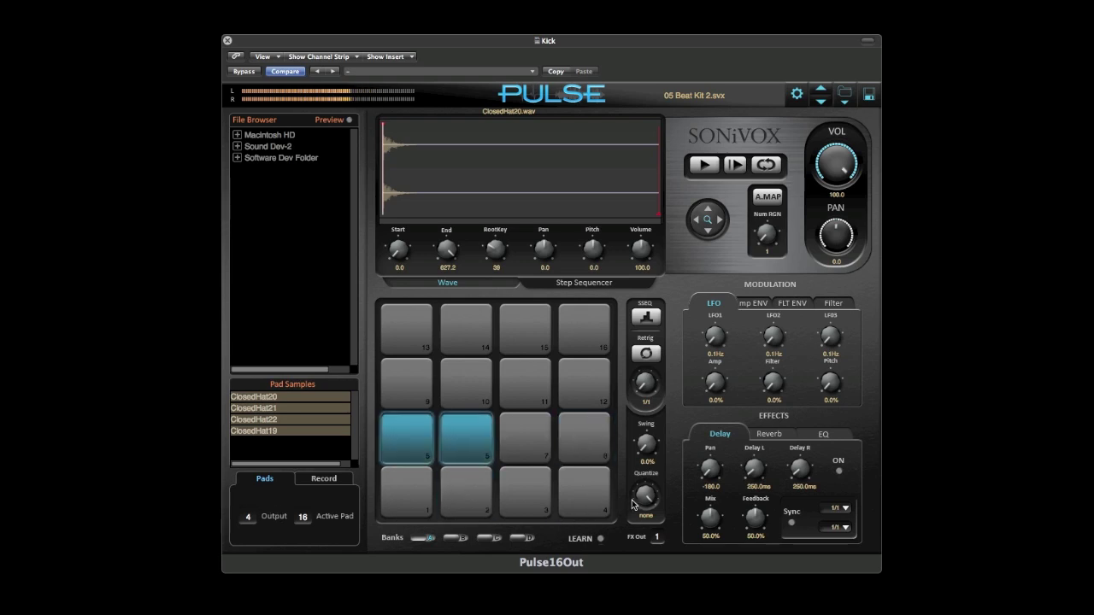
- Set pad 16 to Bidirect round-robin and pan its sample left to -56.3
scroll(645, 497, "up", 3)
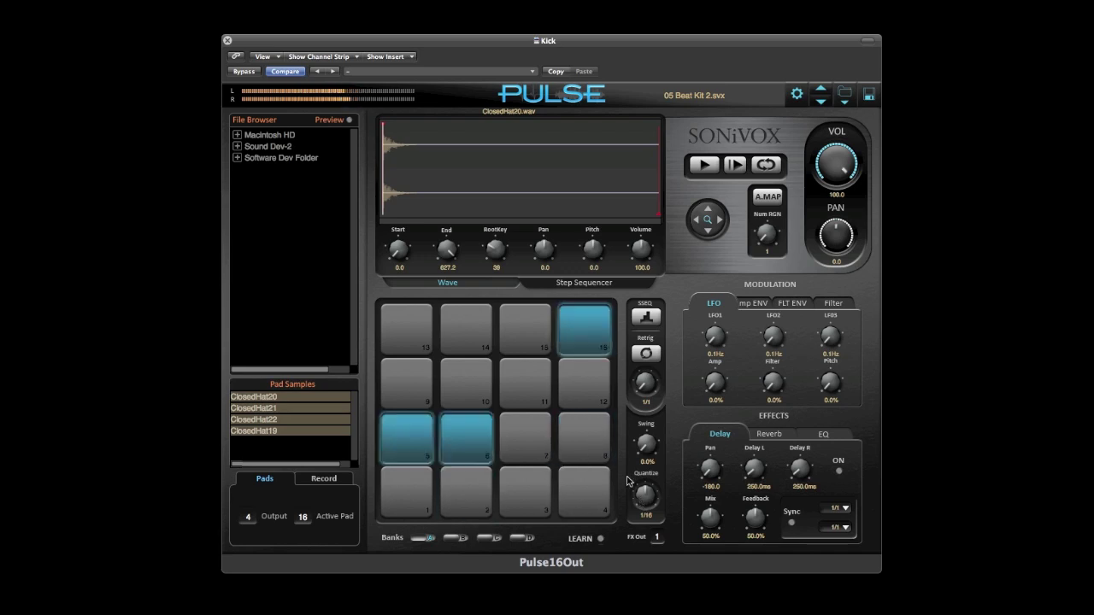
right_click(579, 325)
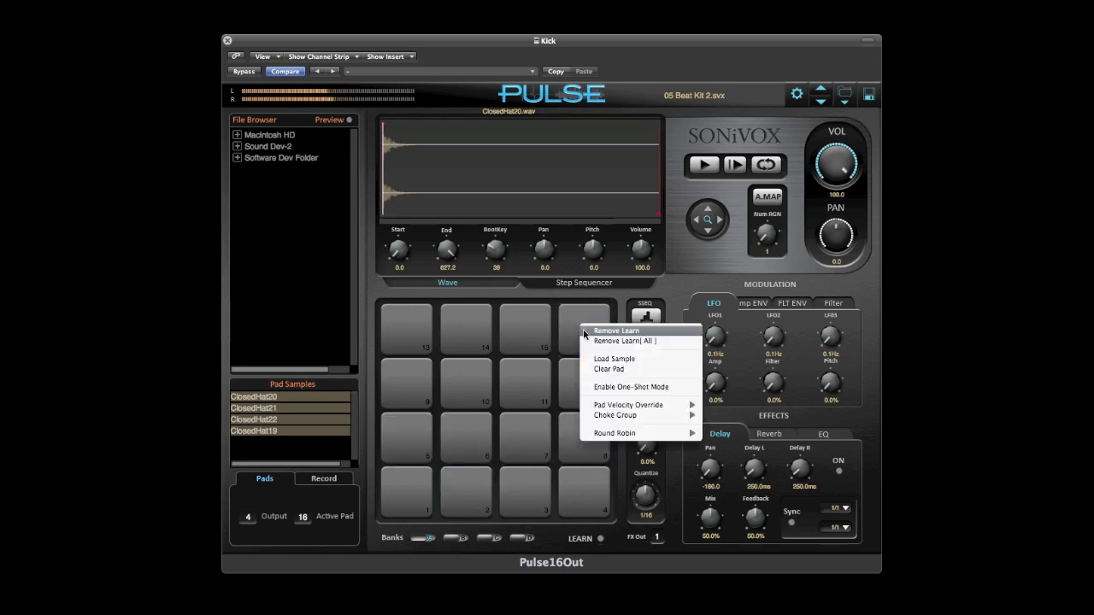
mouse_move(641, 433)
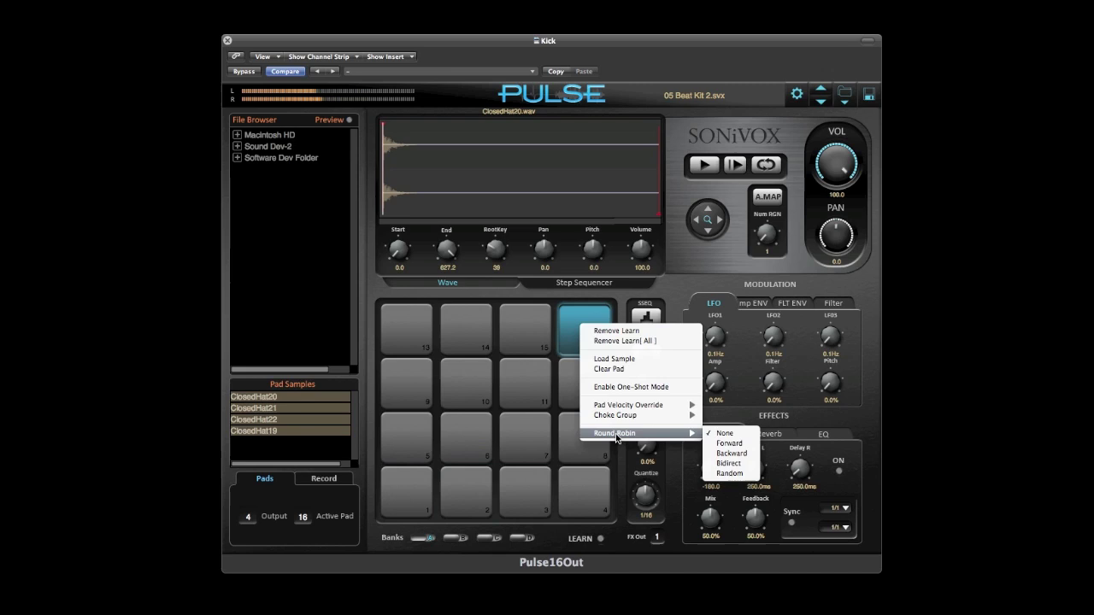
left_click(729, 463)
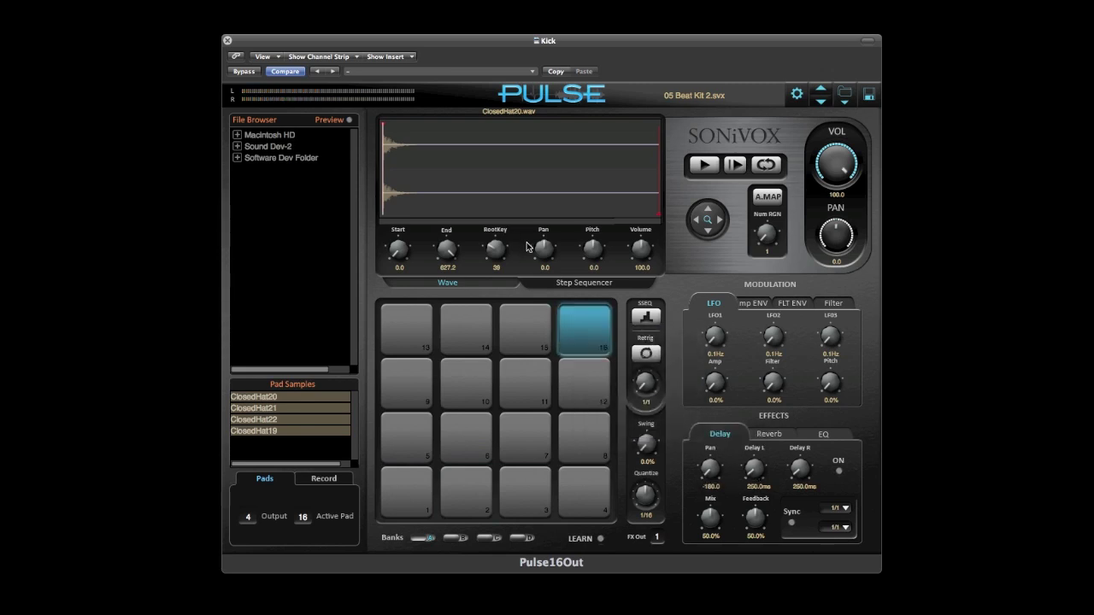
left_click_drag(540, 249, 538, 254)
- Set pad 8 to Backward round-robin and pan its sample right to 62.0
left_click(594, 434)
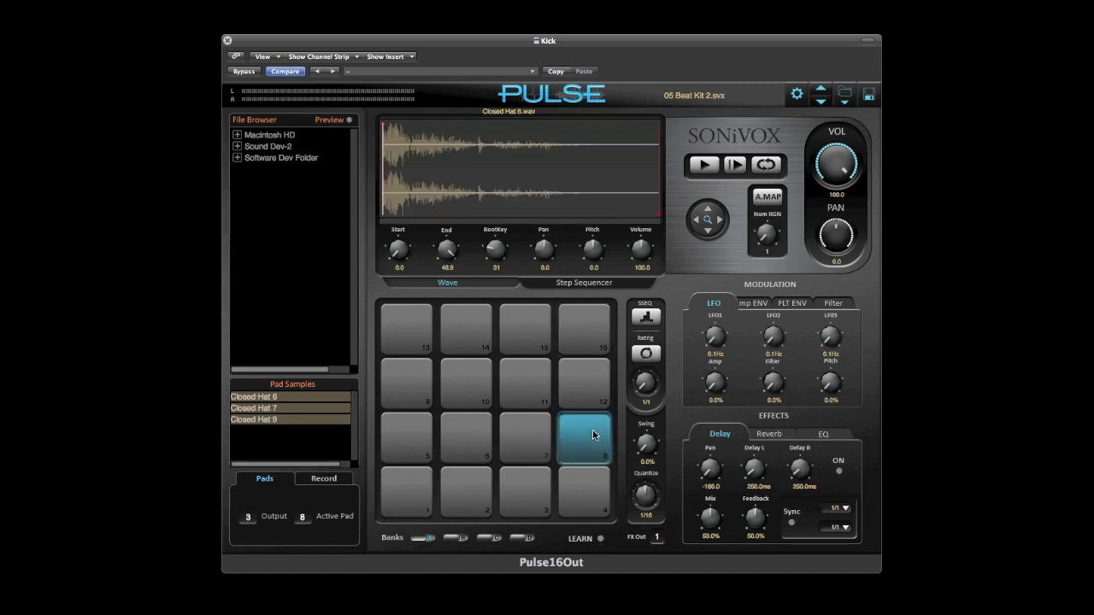
right_click(594, 434)
mouse_move(675, 538)
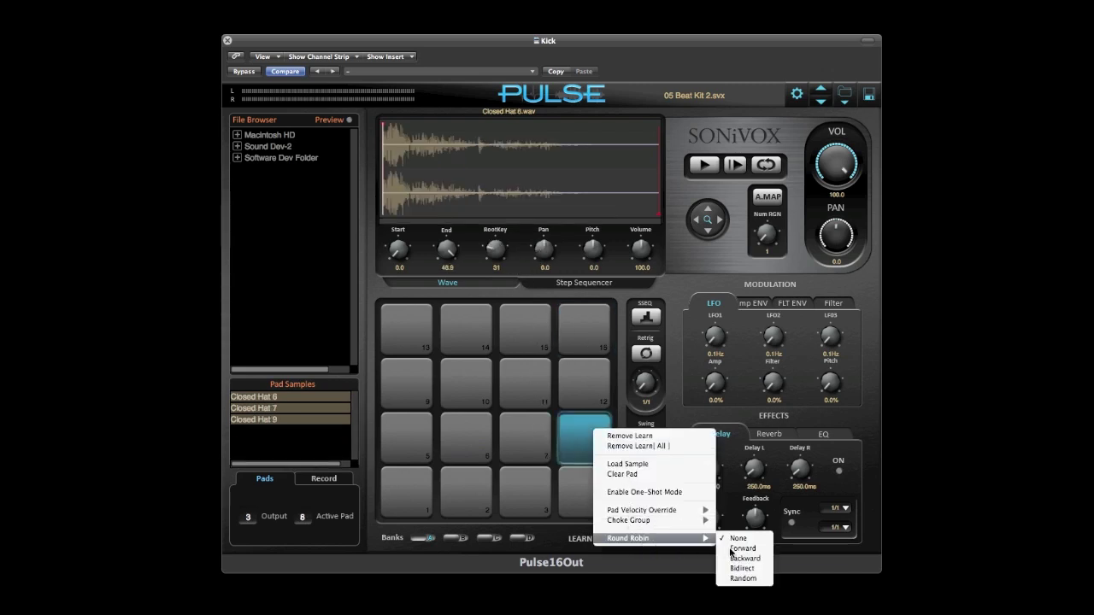
left_click(743, 559)
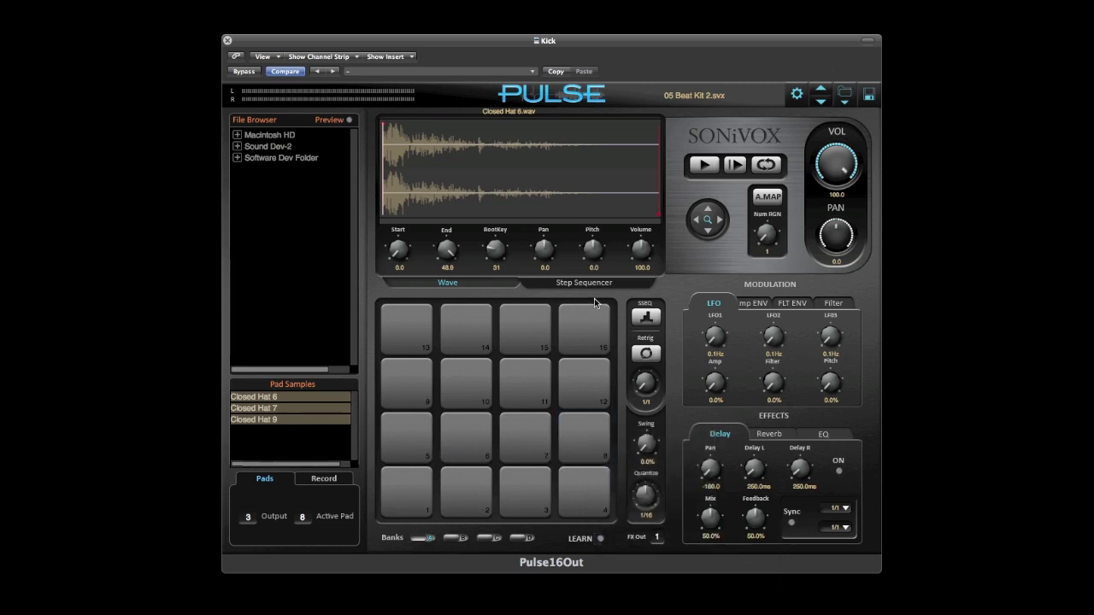
left_click_drag(544, 250, 552, 254)
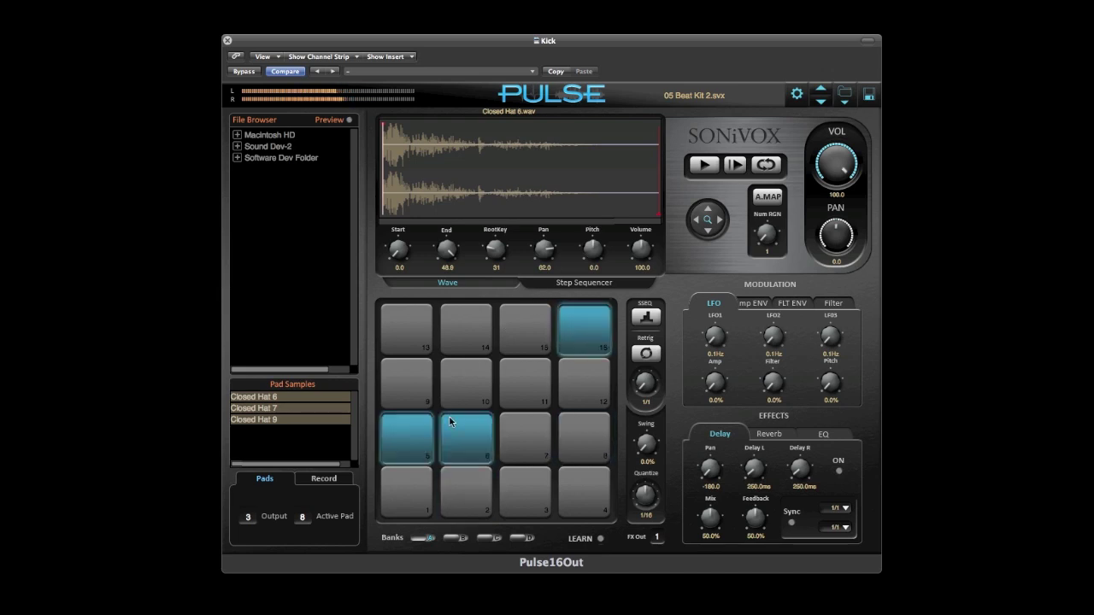
- Select pad 5's 909Snare and route it to FX Out 2
left_click(396, 440)
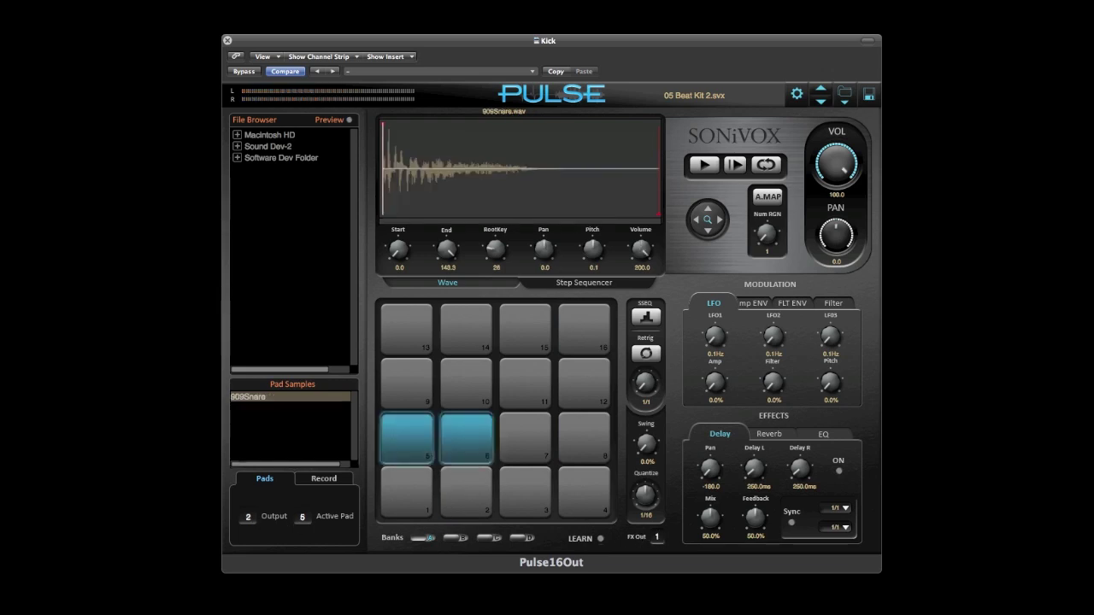
left_click(658, 537)
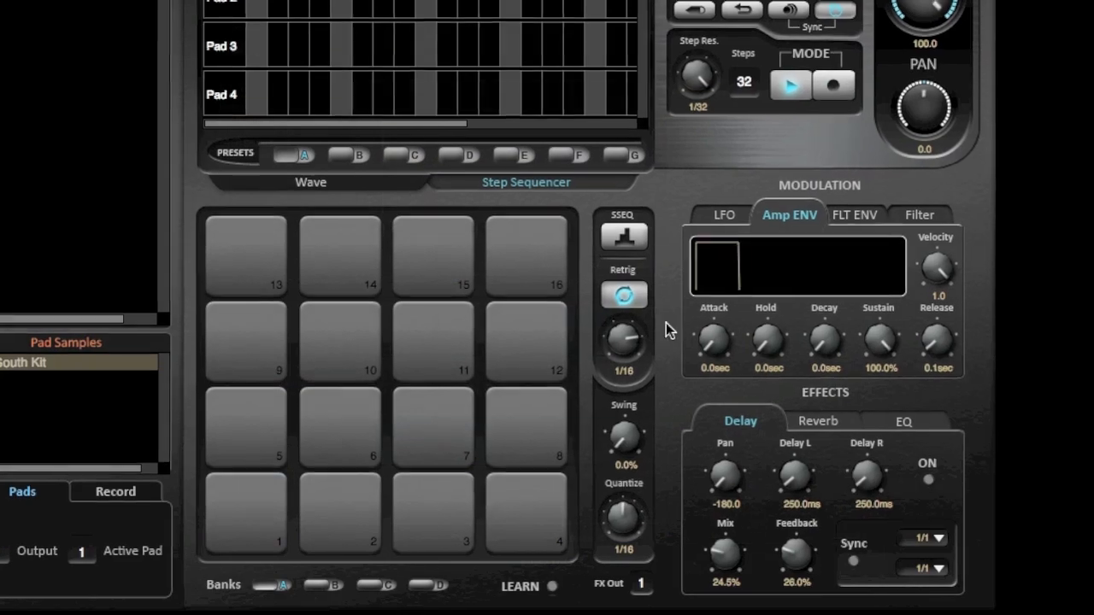
- Set the Retrig knob to 1/8 and switch the pads to SSEQ step-sequencer playback
left_click_drag(622, 325, 622, 316)
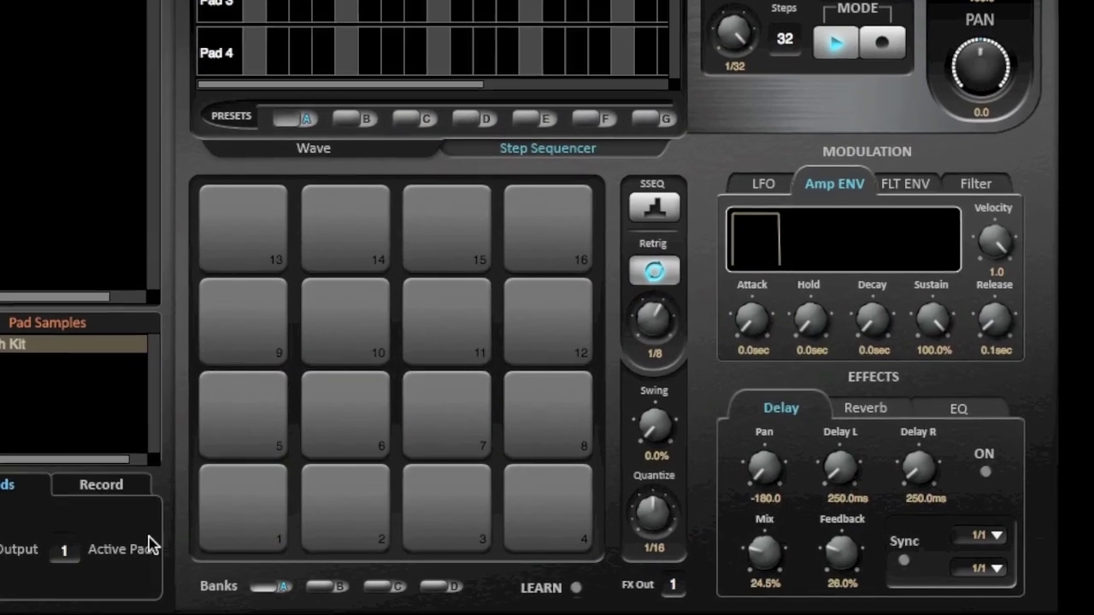
left_click(228, 534)
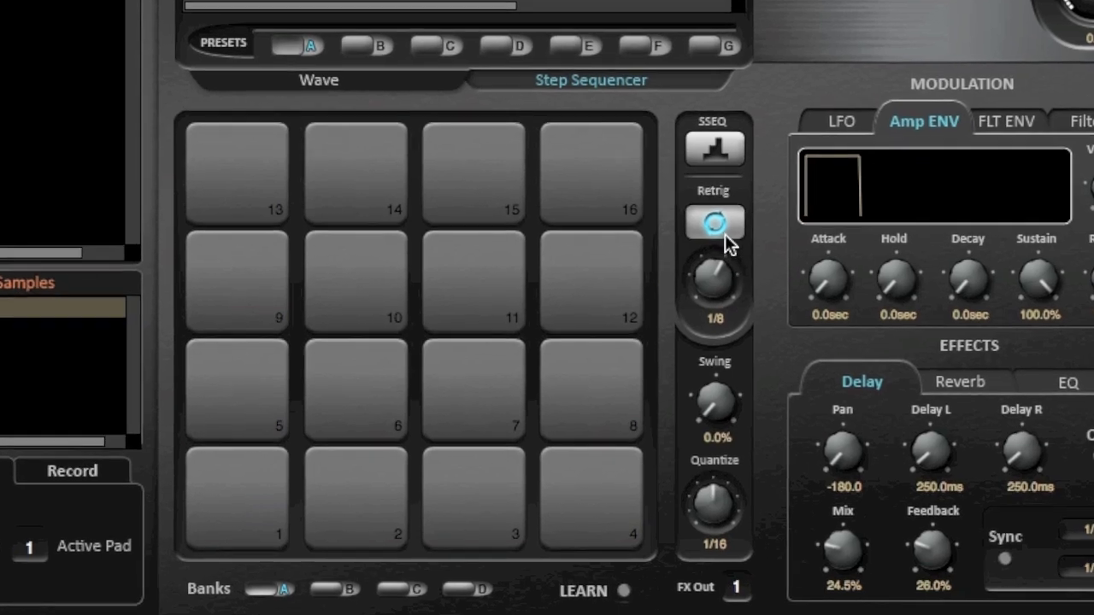
left_click(730, 142)
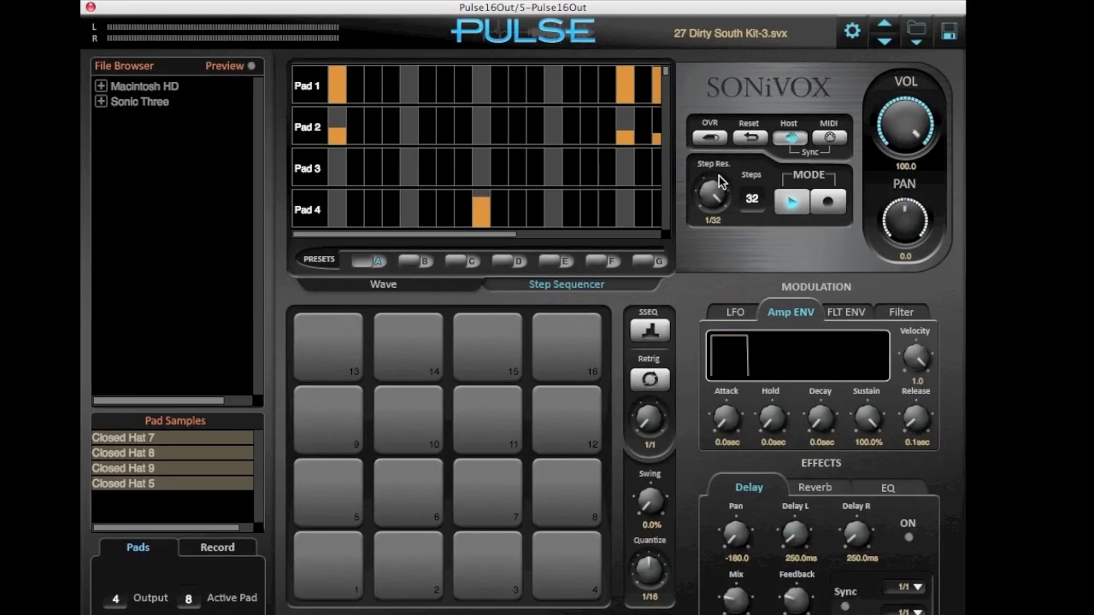
- Set 16 steps, arm Record with OVR overdub, Reset the grid, and sync to MIDI
left_click_drag(729, 193, 721, 220)
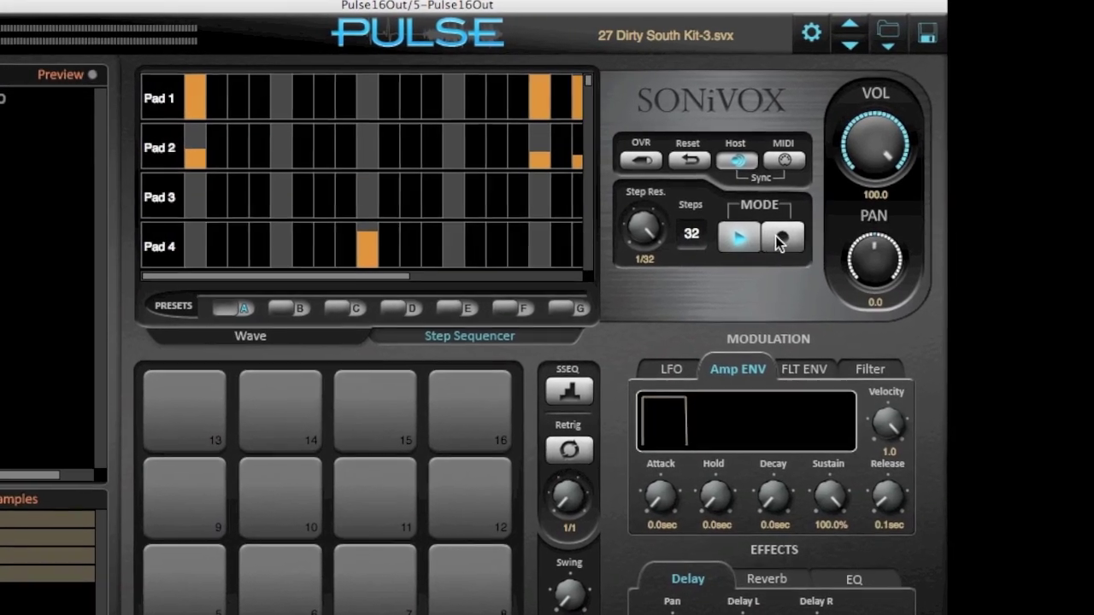
left_click(794, 227)
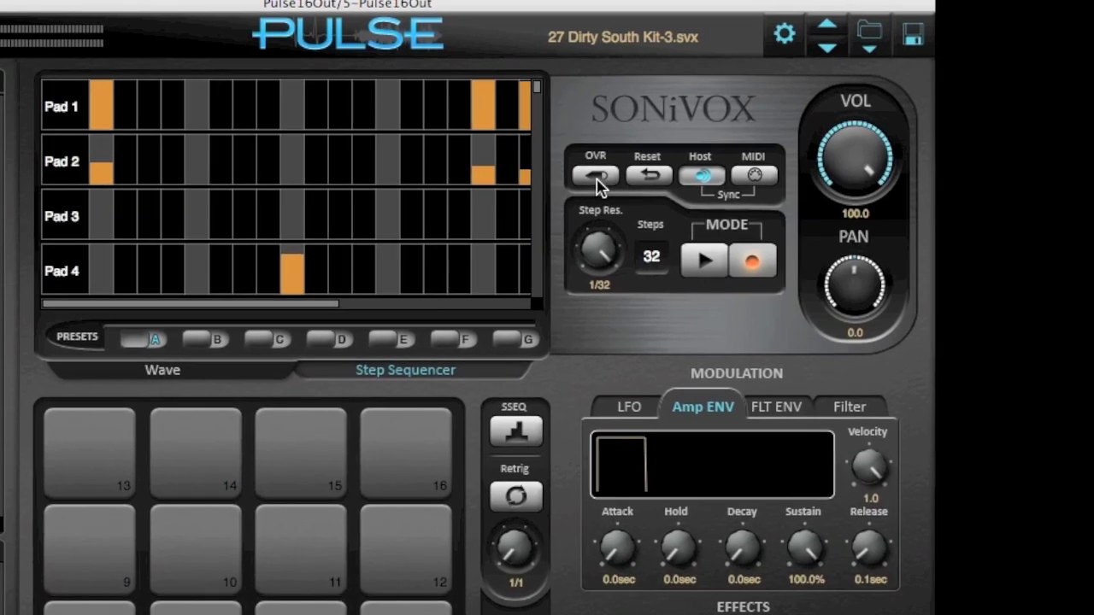
left_click(604, 177)
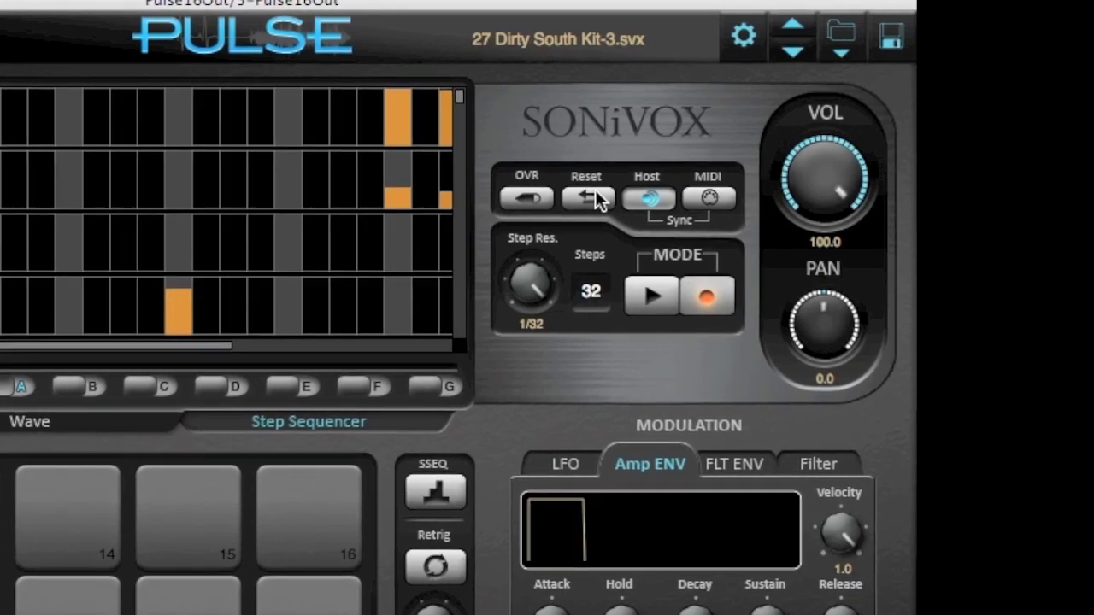
left_click(594, 192)
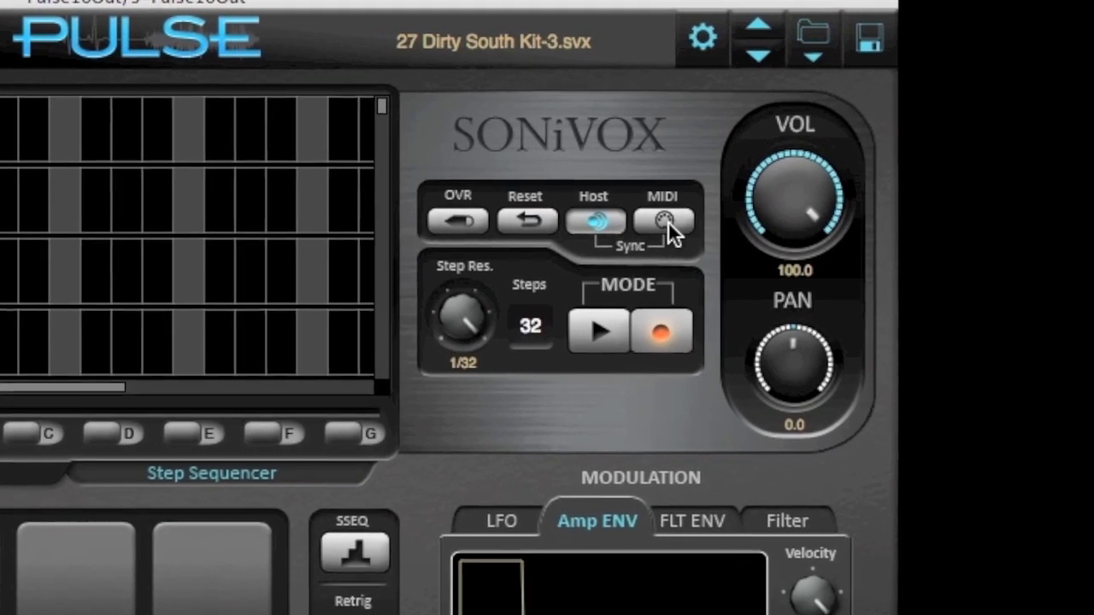
left_click(666, 221)
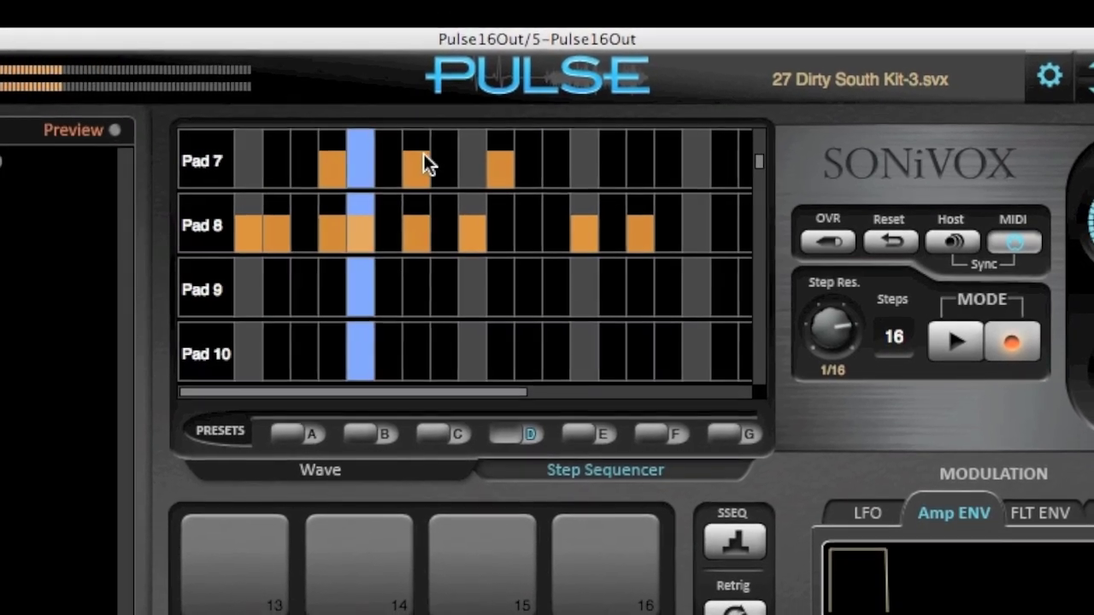
- Add two hits to Pad 3's row, one at step 5
scroll(427, 173, "up", 3)
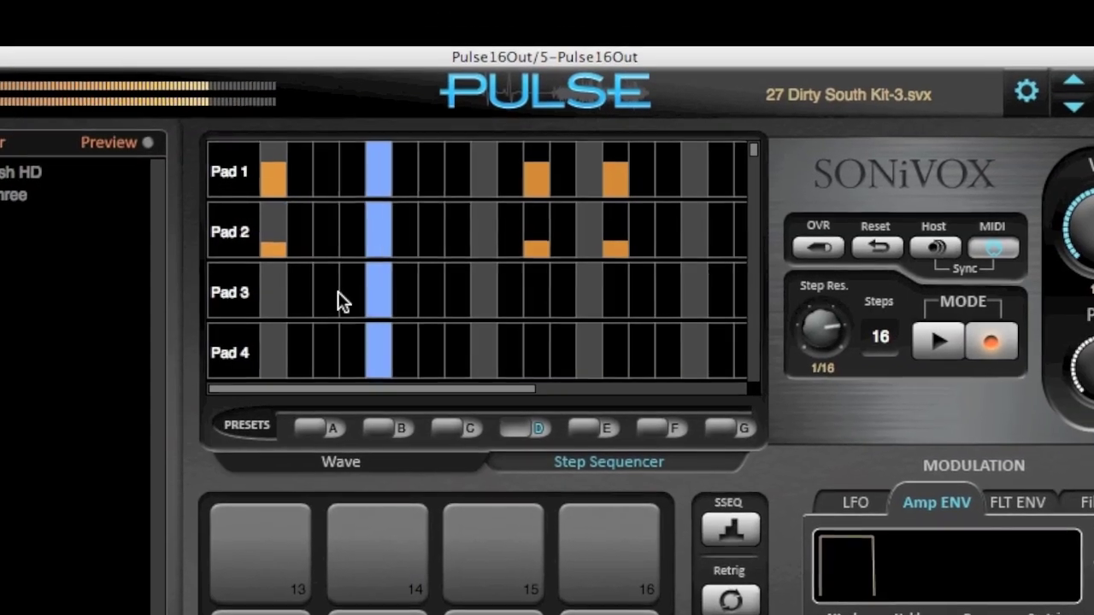
left_click(376, 292)
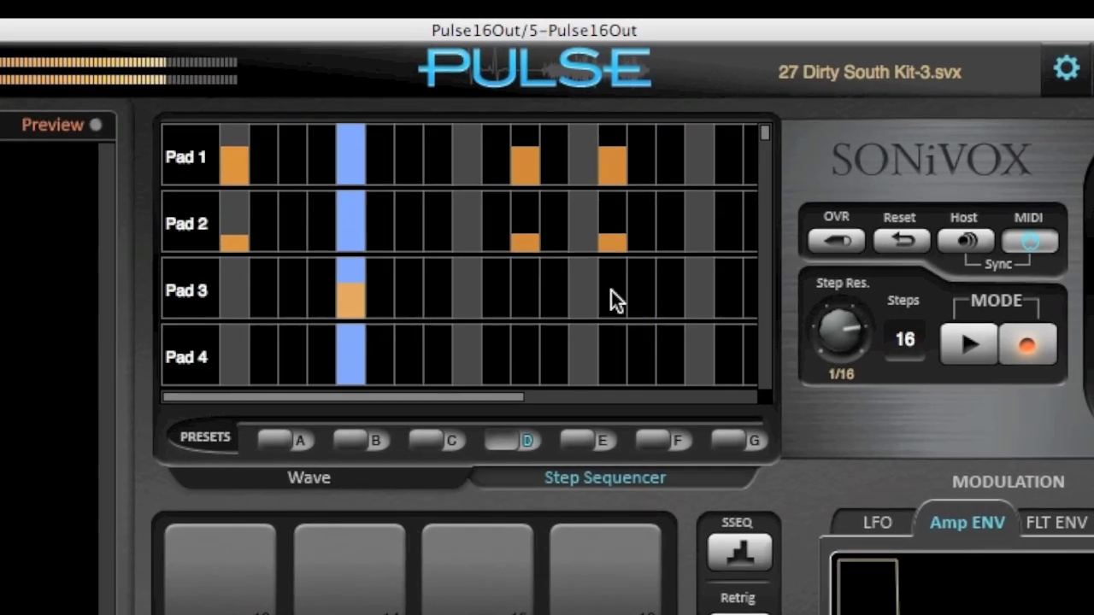
left_click(583, 292)
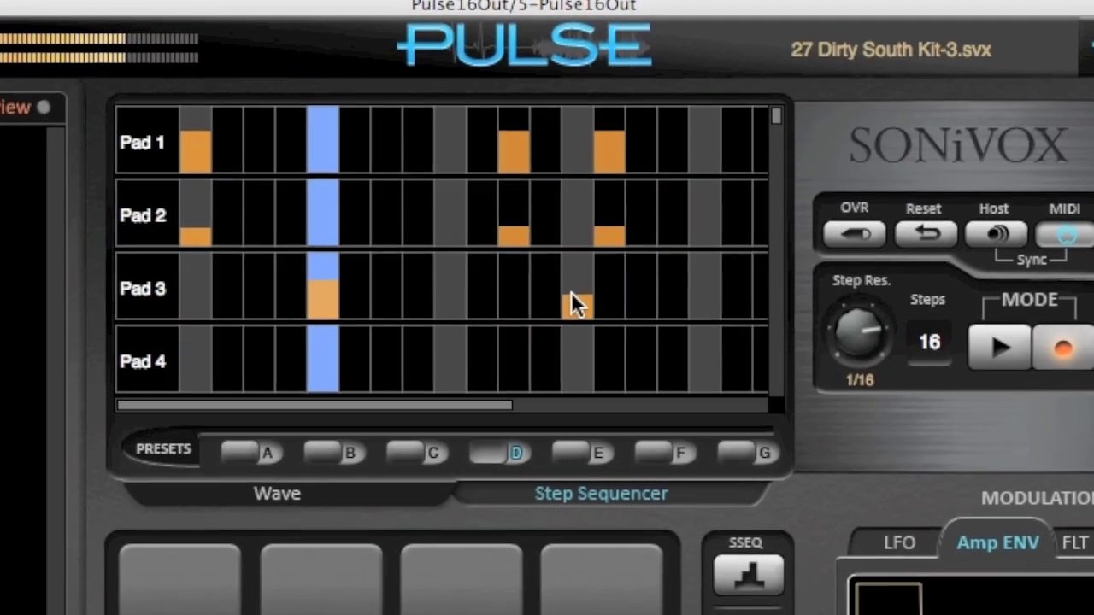
- Delete the quiet stray hit from Pad 6's row
scroll(386, 332, "down", 2)
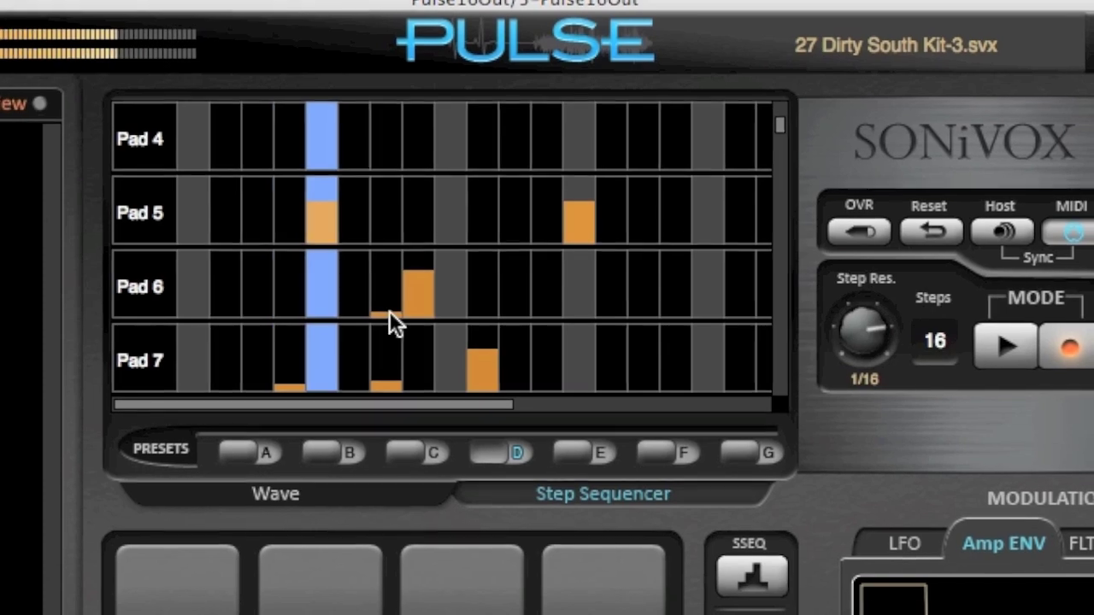
left_click(389, 312)
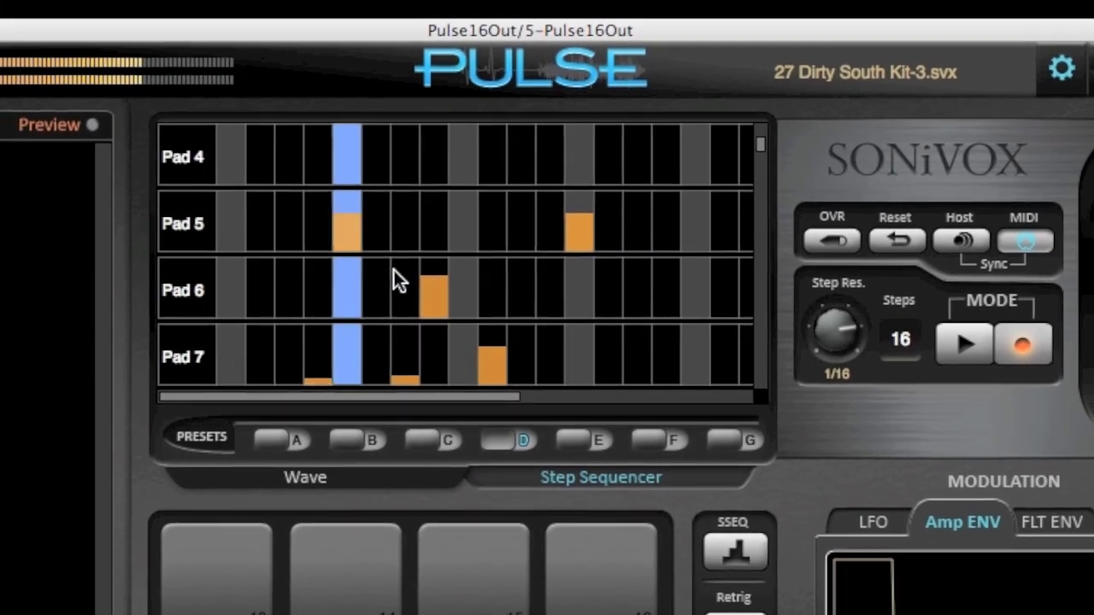
scroll(406, 271, "up", 2)
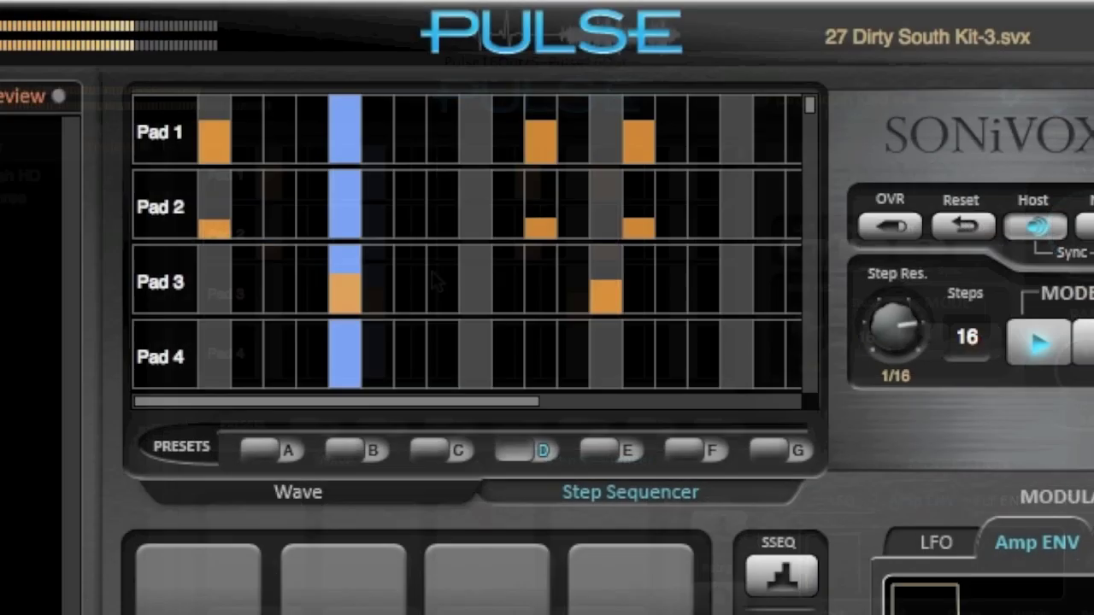